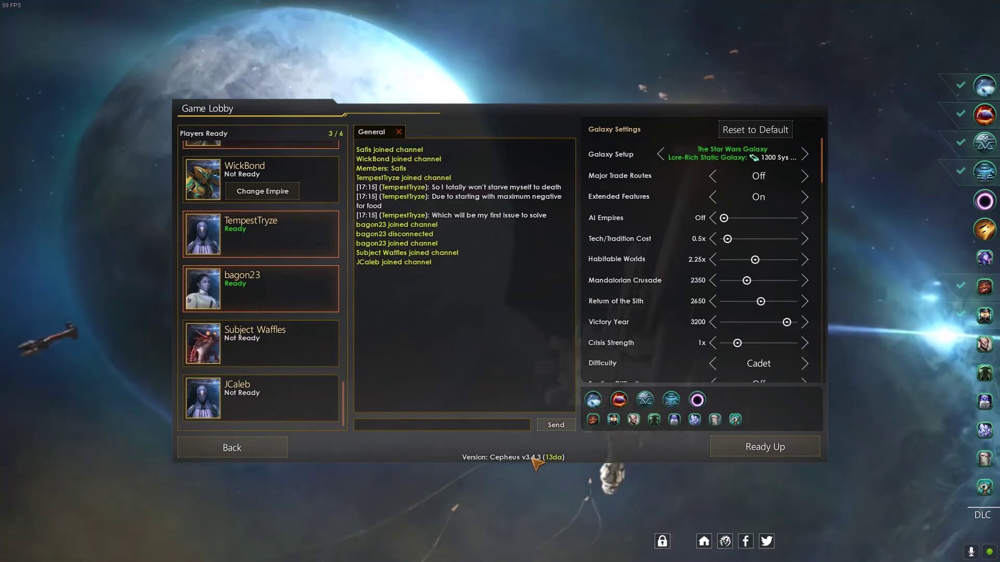
Step: Leave the game and open File Explorer at This PC with Win+E
mouse_move(513, 457)
key(alt+Tab)
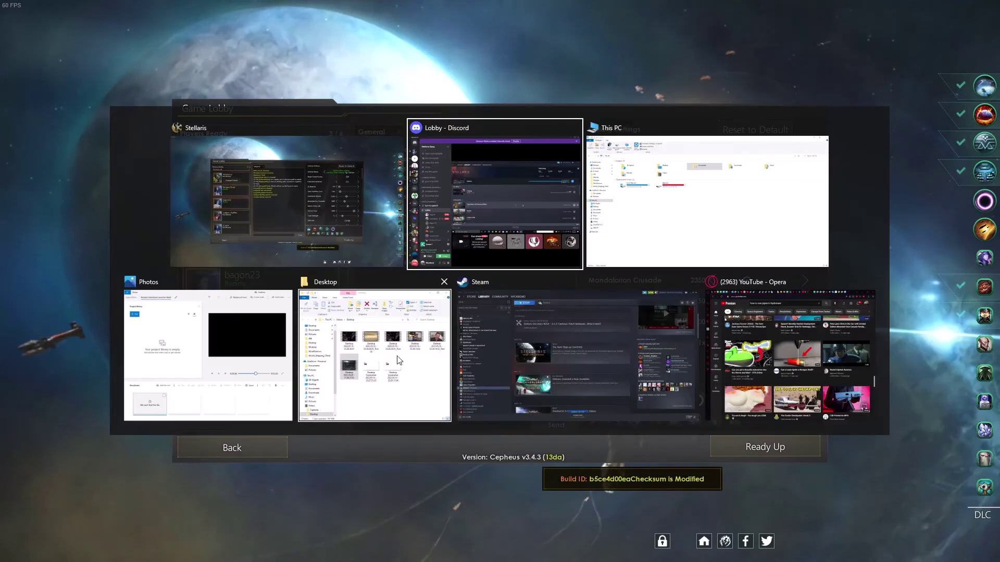
key(Escape)
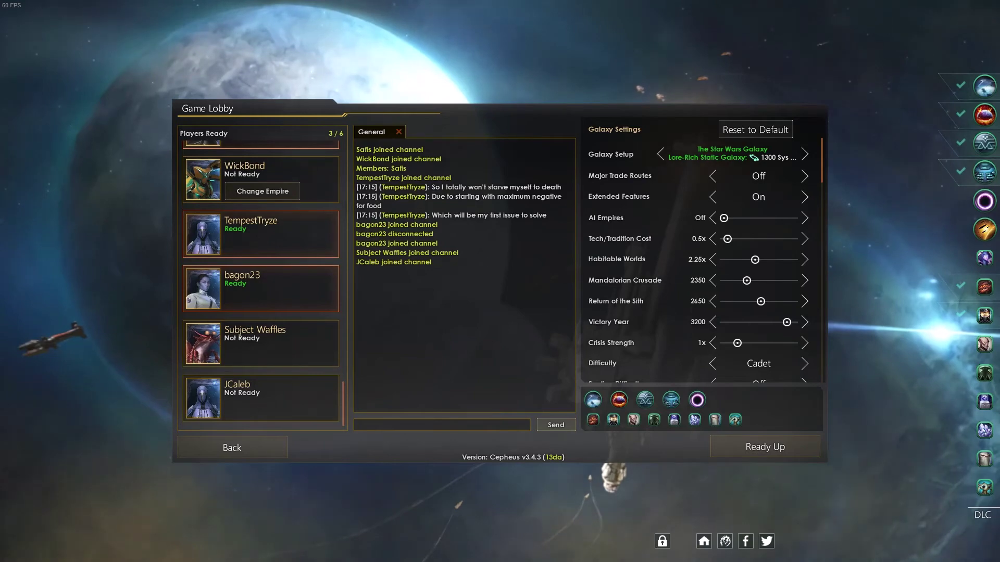
key(super+e)
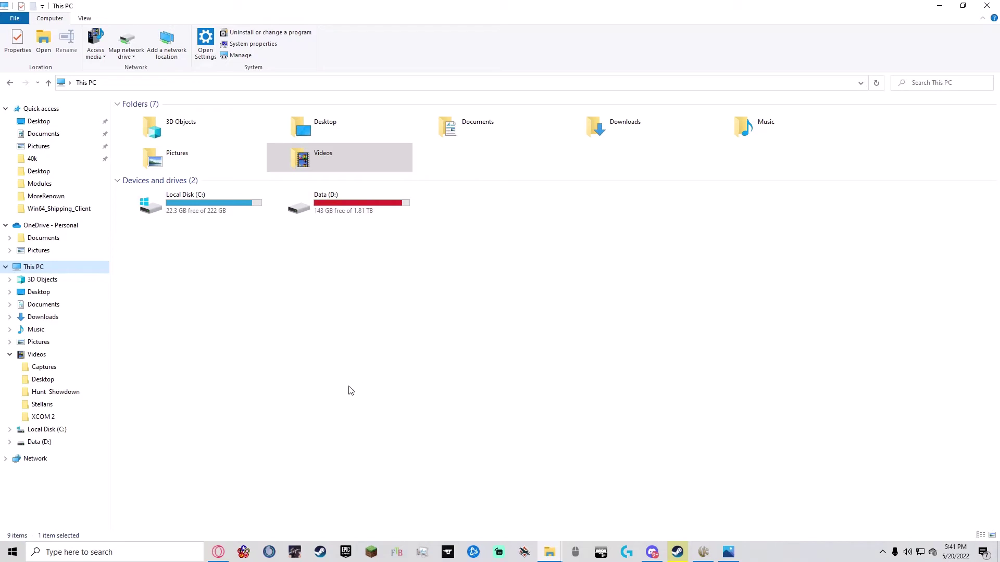
Step: Go to Documents and open the Paradox Interactive folder
click(68, 308)
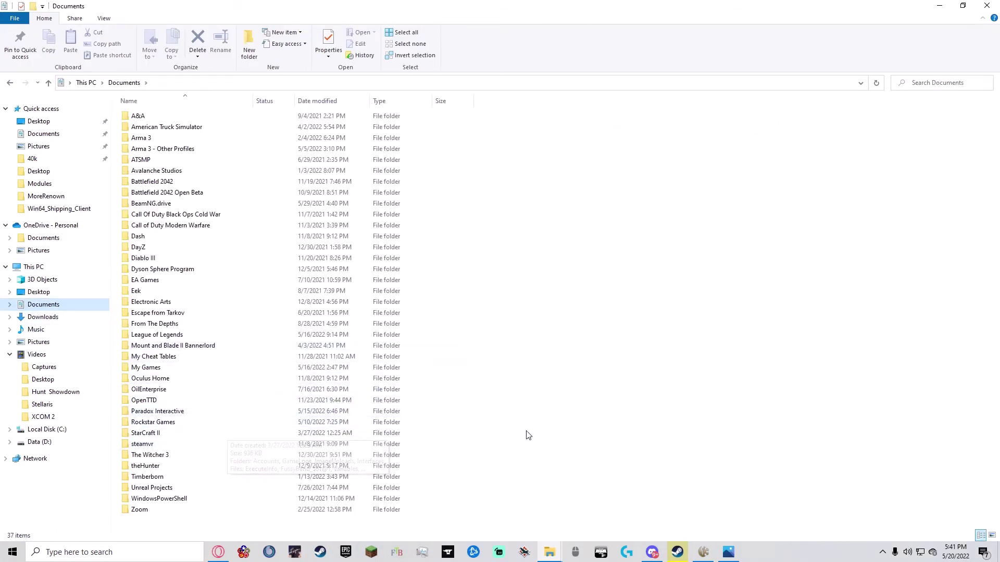
double_click(285, 412)
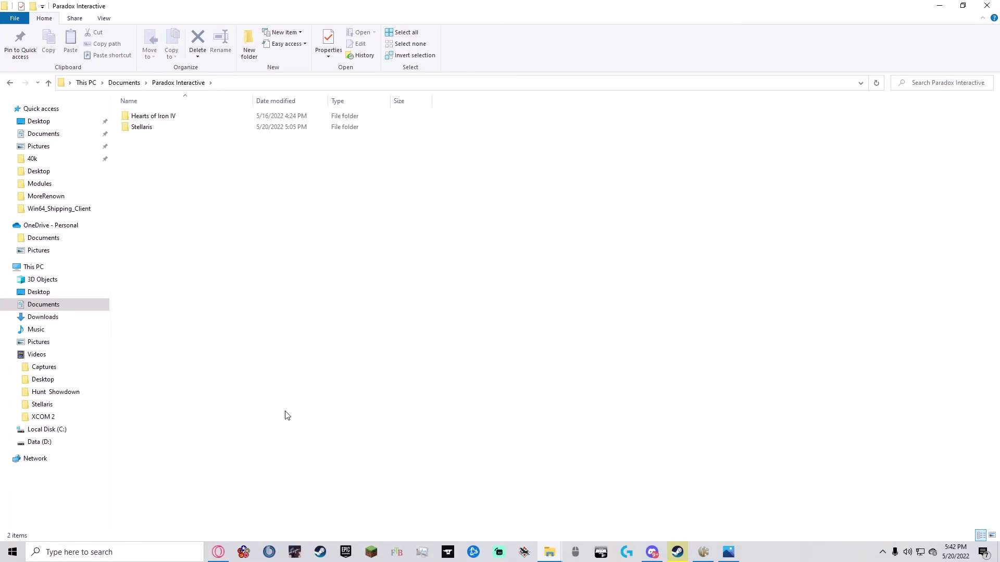
right_click(171, 133)
click(378, 214)
right_click(258, 130)
click(207, 201)
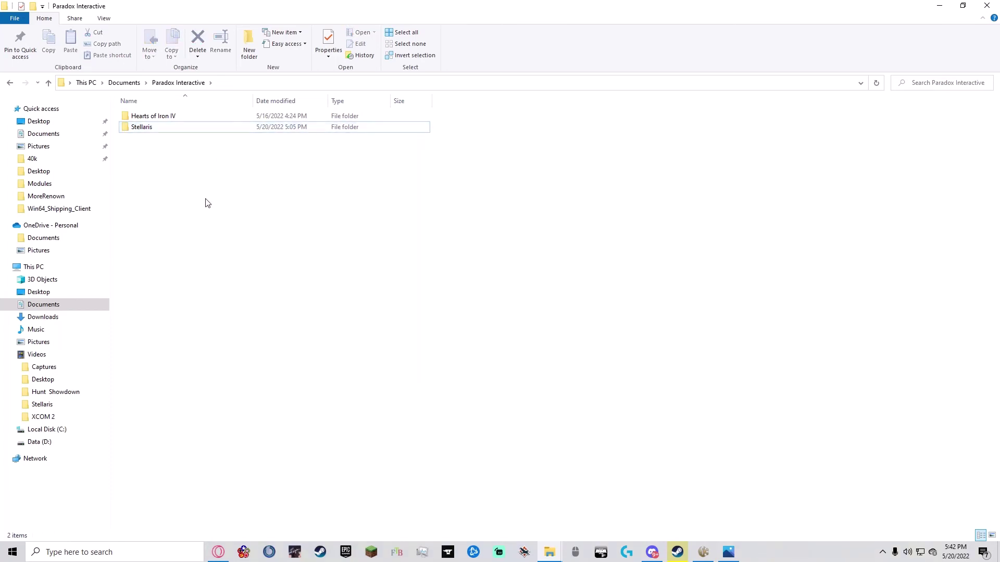
right_click(238, 131)
click(355, 129)
right_click(354, 127)
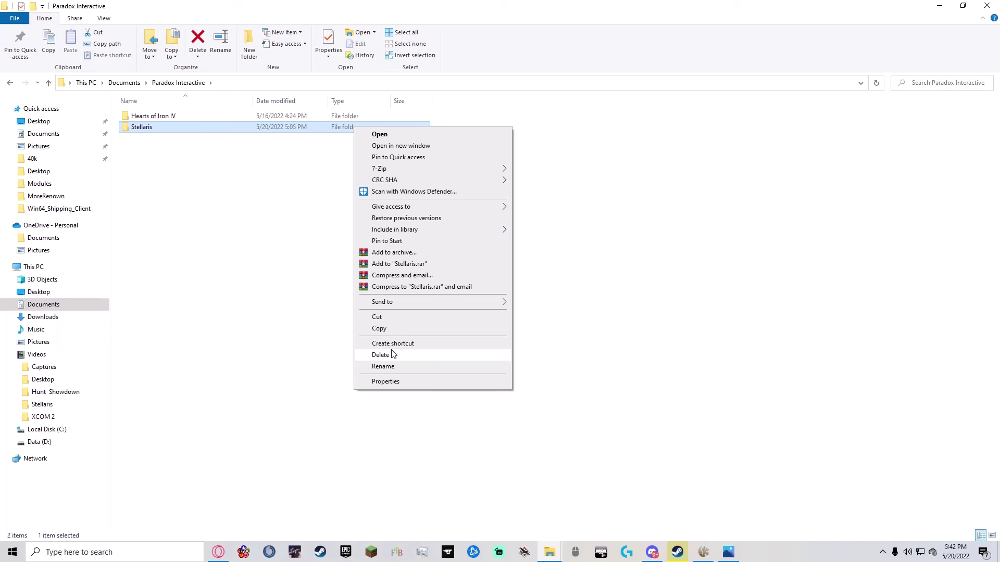
click(307, 332)
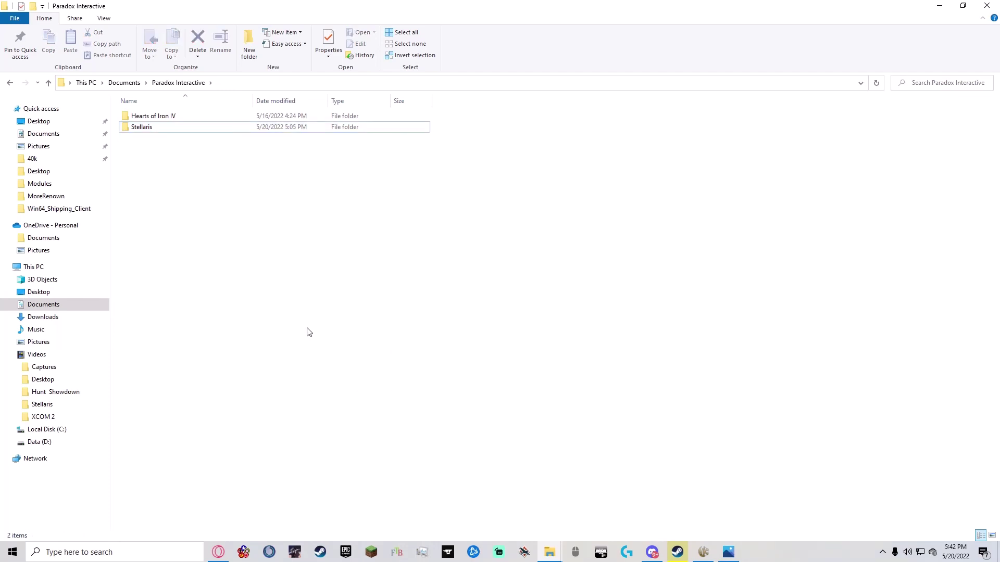